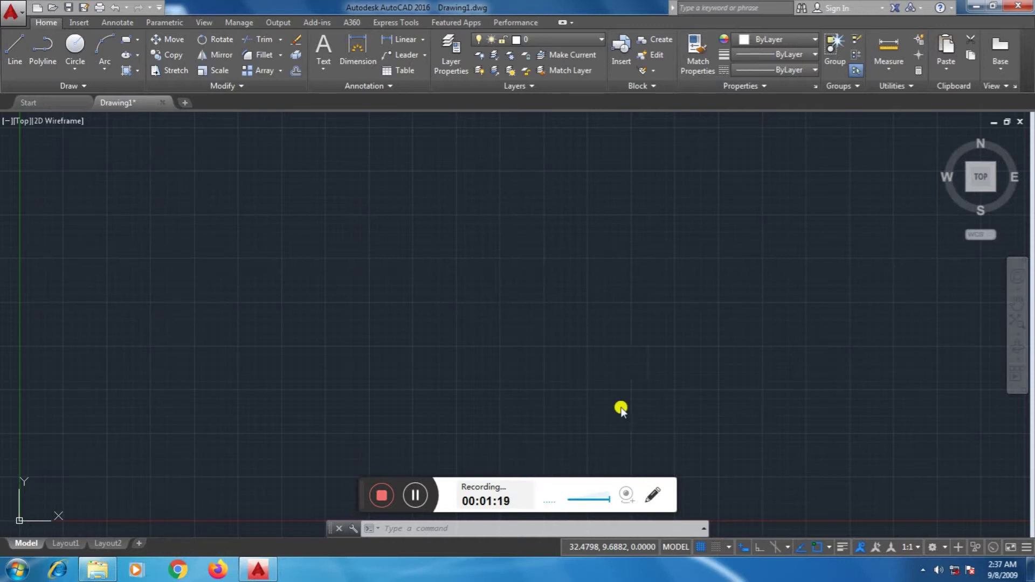
Step: Start LINE with the L alias and enter 2,6 as the first point
click(462, 528)
text(L)
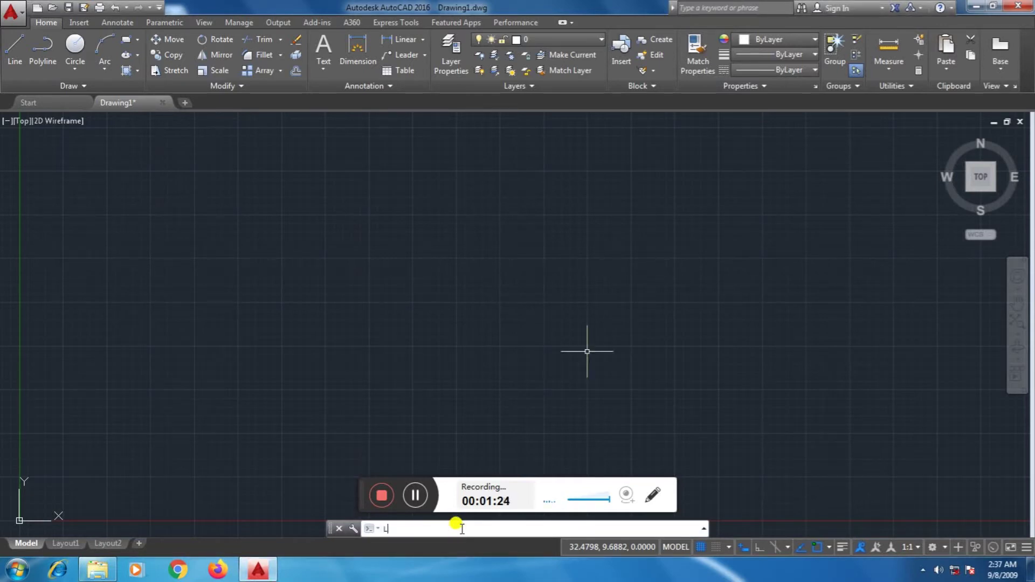
key(Return)
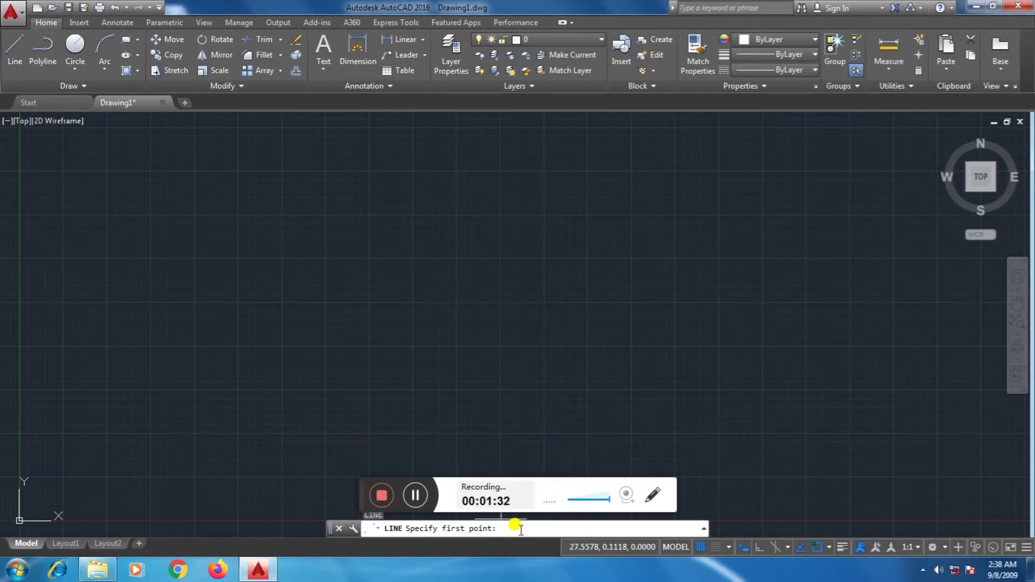
text(2,6)
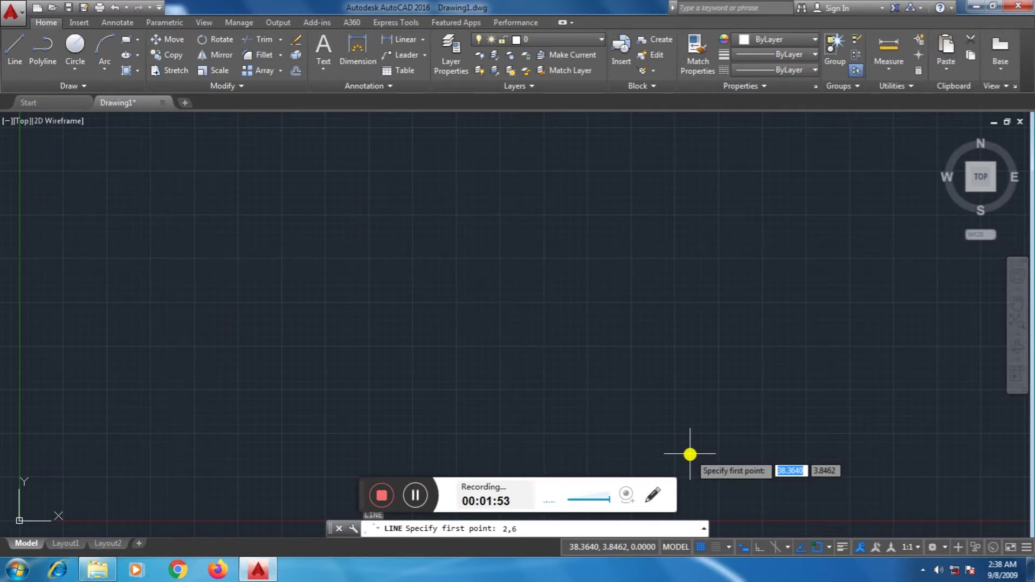
Step: Confirm 2,6 as the line's starting point
key(Return)
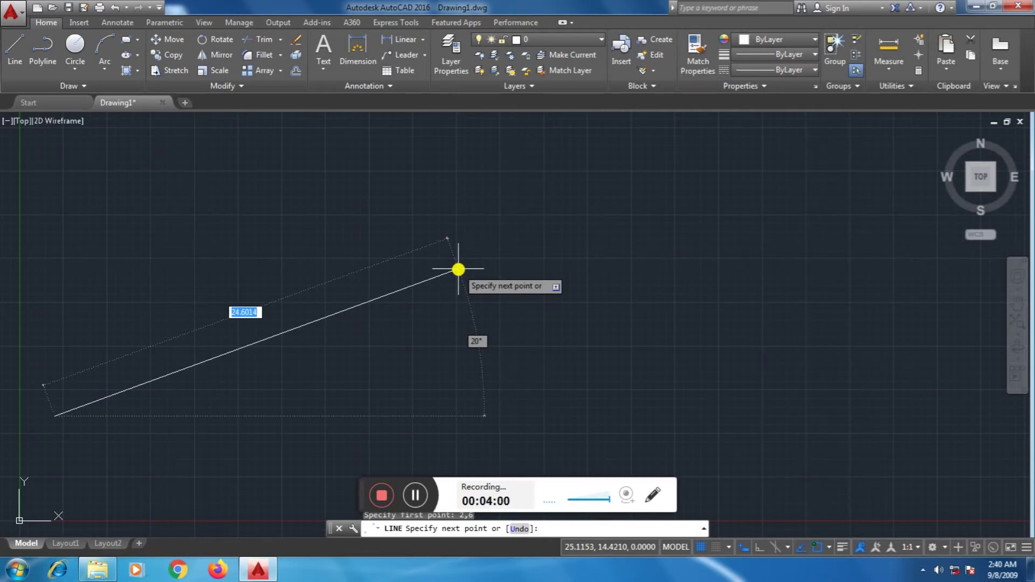
Step: Draw a 10-unit segment at 45° from 2,6 and end the LINE command
text(10)
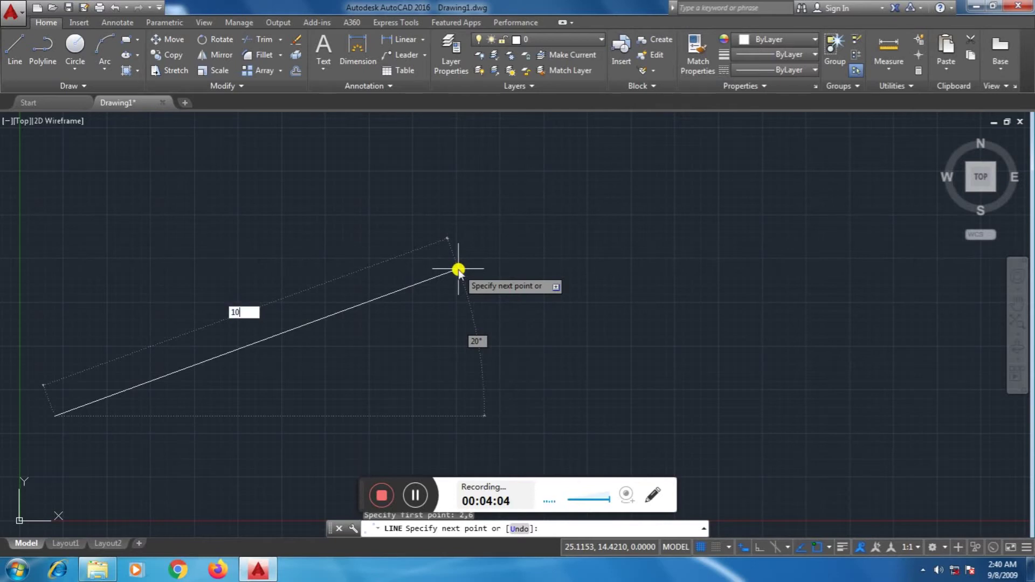
key(Tab)
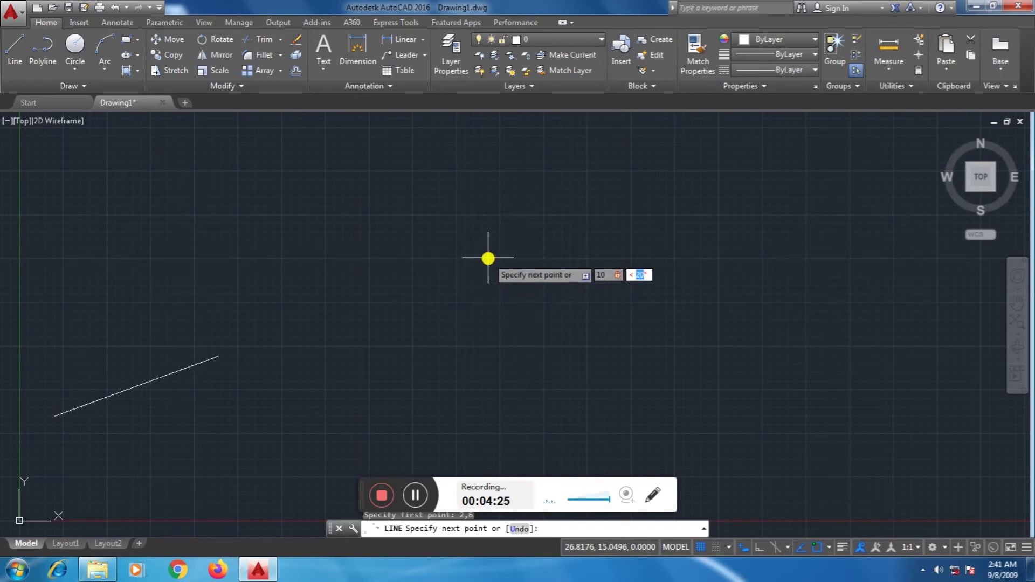
text(45)
key(Return)
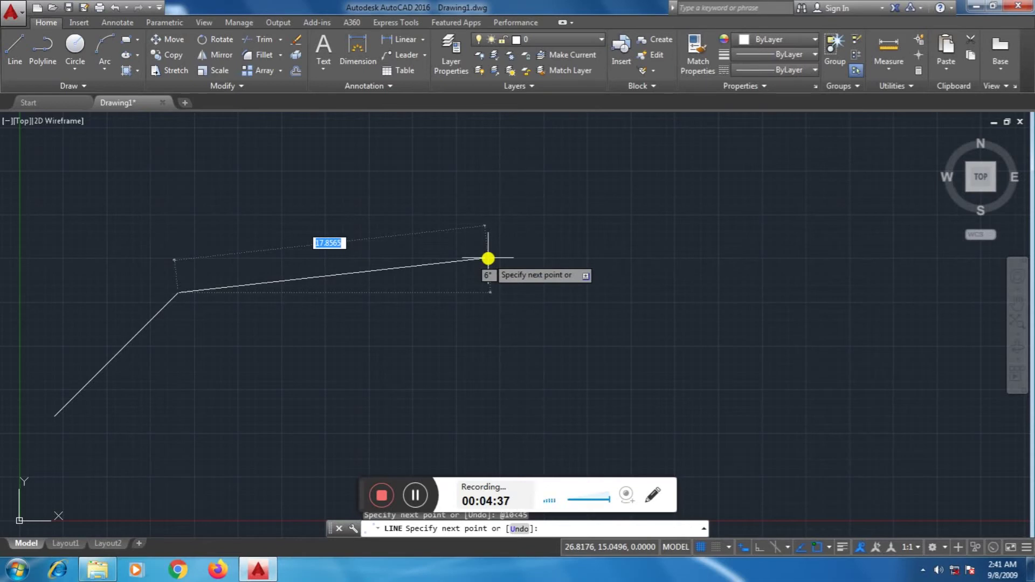
key(Escape)
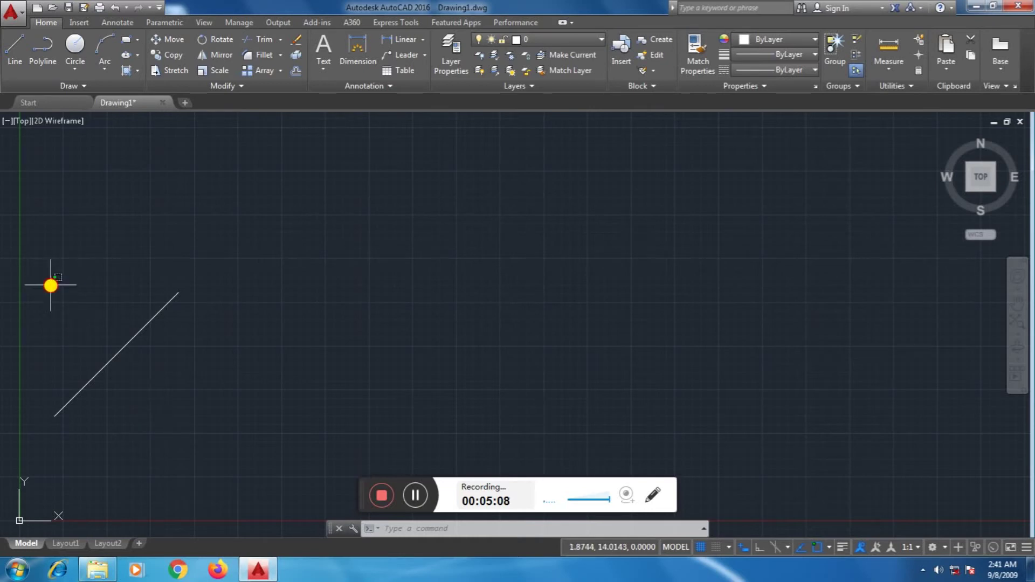
Step: Select the diagonal 45° line and erase it
mouse_move(51, 283)
mouse_down()
mouse_move(92, 456)
mouse_move(232, 388)
mouse_up()
click(319, 377)
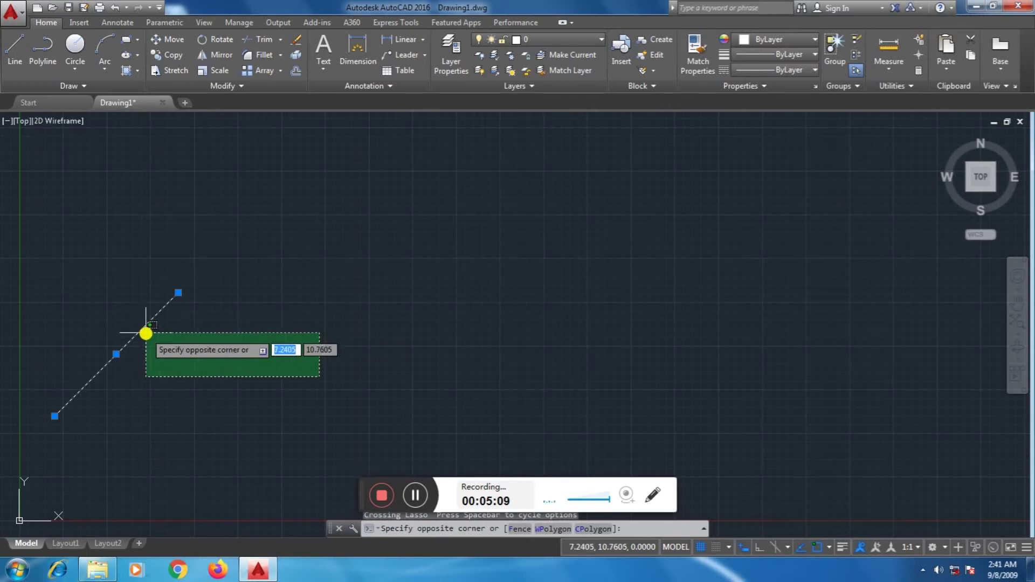
click(197, 339)
key(Delete)
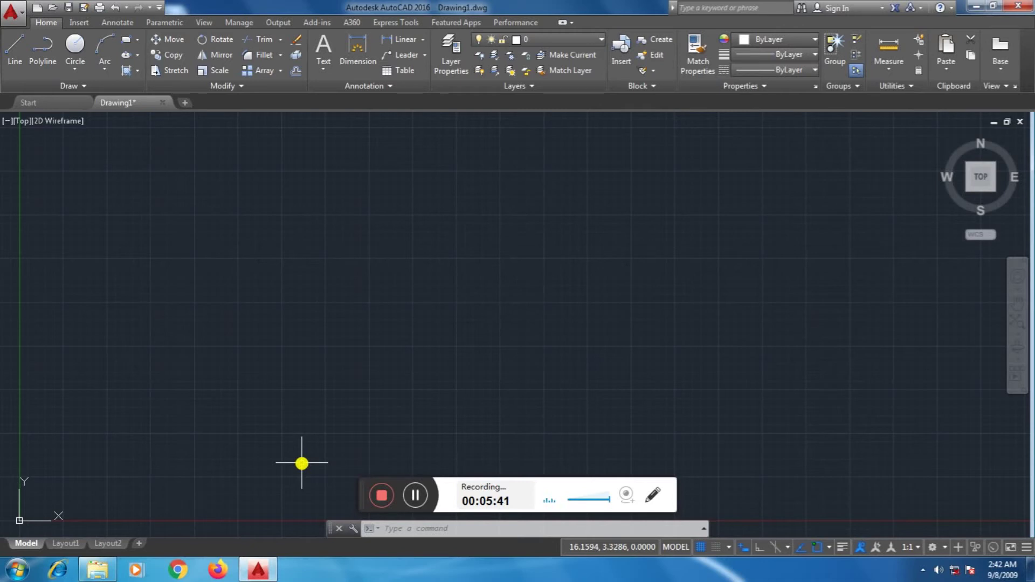
Step: Start a new line with the L alias at first point 5,5
click(441, 529)
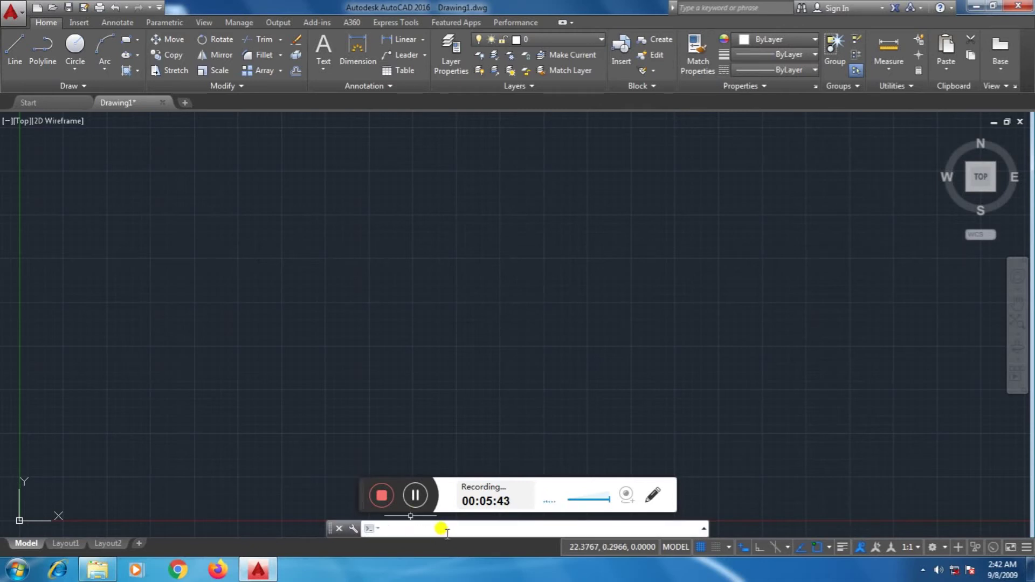
text(L)
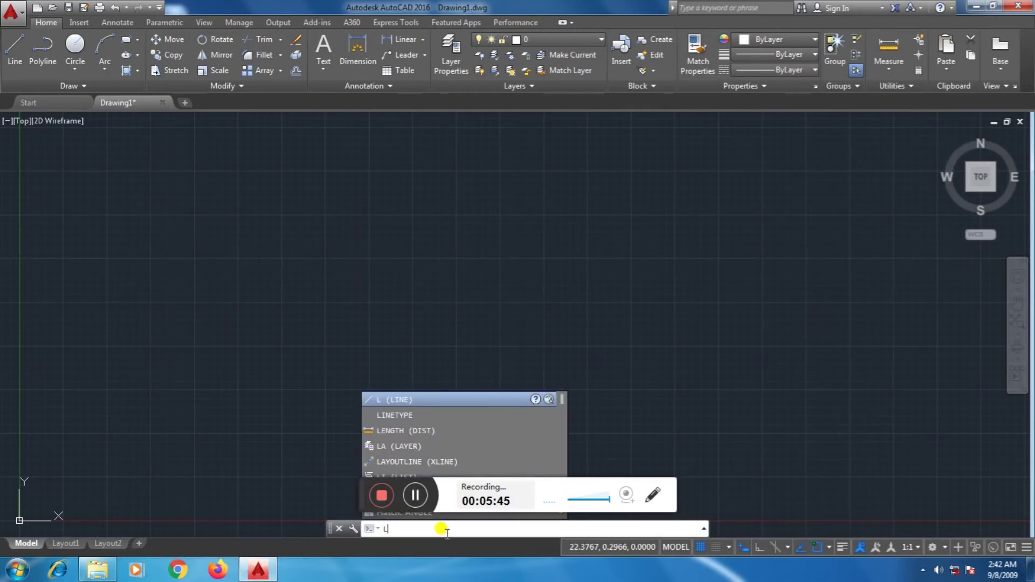
key(Return)
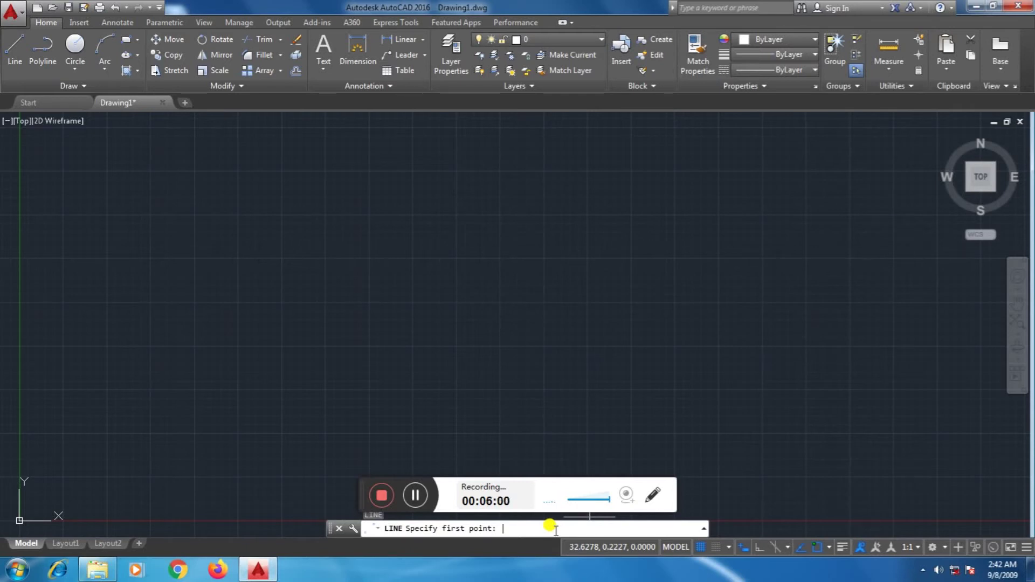
text(5,5)
key(Return)
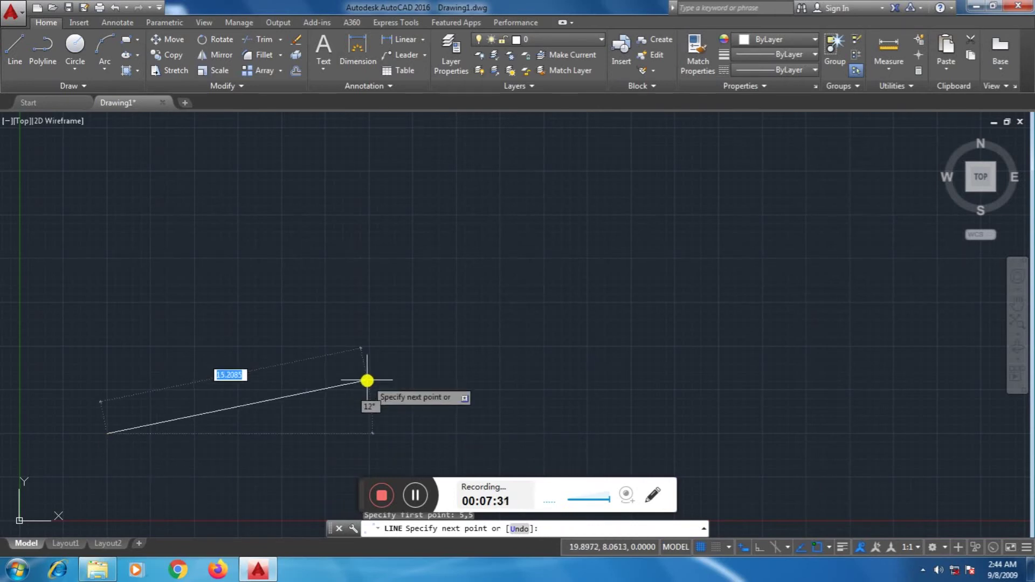
Step: Draw the 15-unit horizontal base edge at 0°
text(15)
key(Tab)
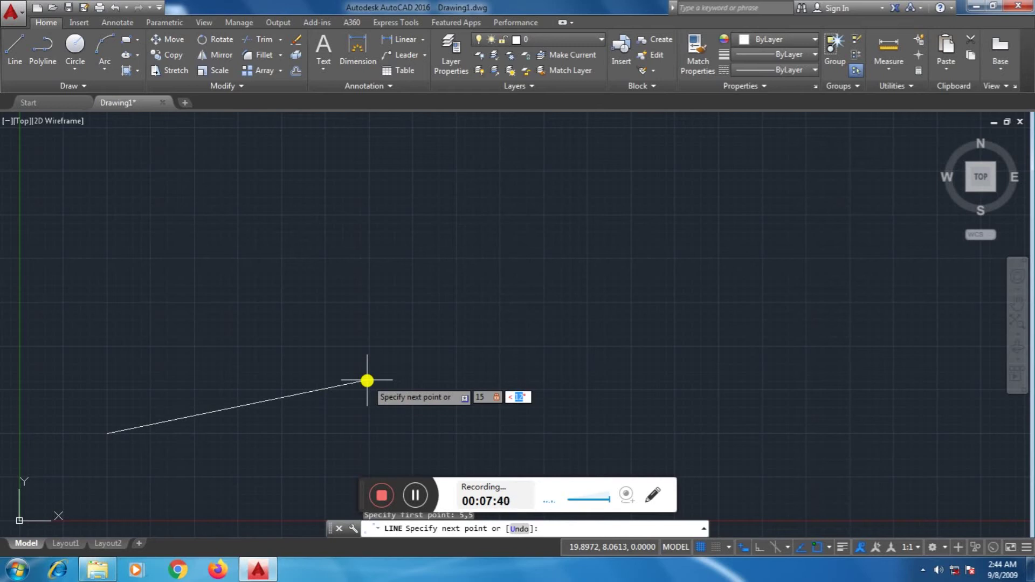
text(0)
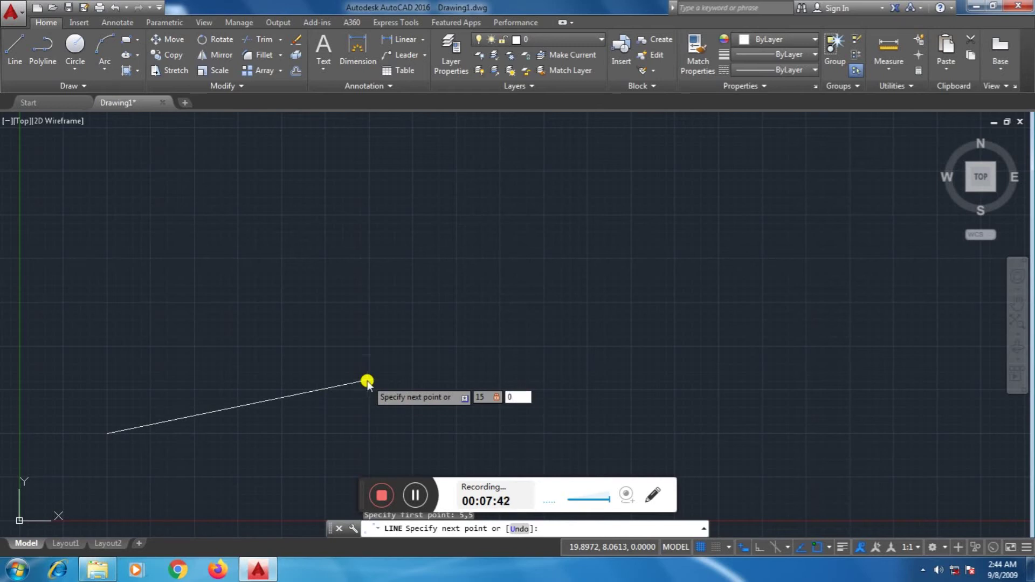
key(Return)
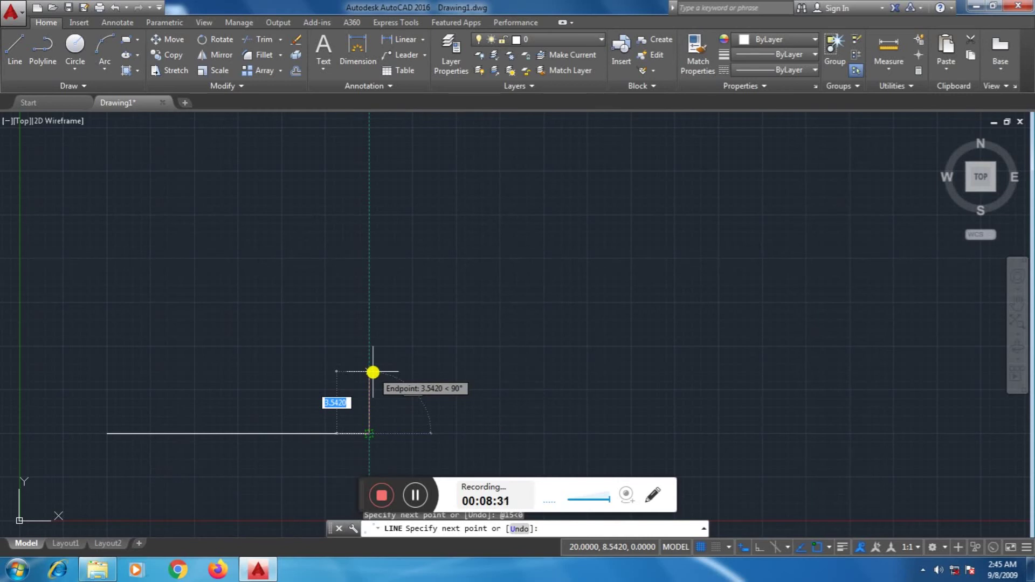
Step: Draw a 5-unit vertical edge at 90° from the base line's right end
text(5)
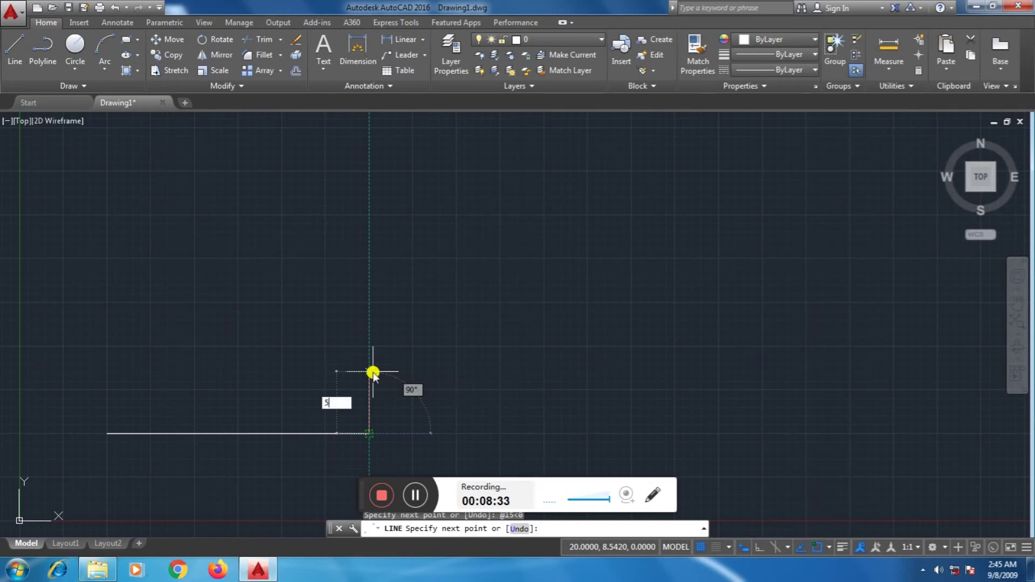
key(Tab)
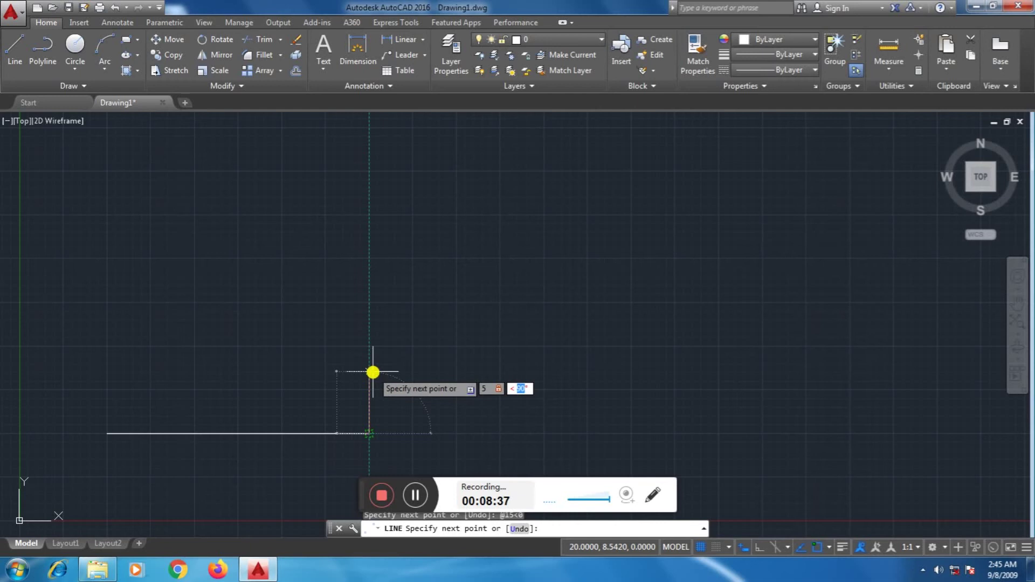
text(90)
key(Return)
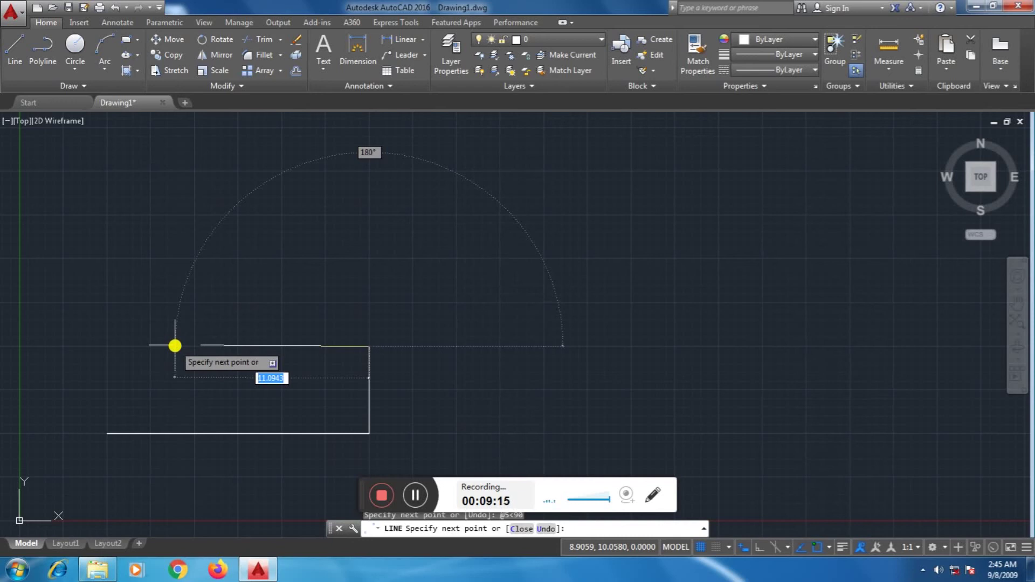
Step: Draw the 15-unit top edge running left at 180°
text(15)
key(Tab)
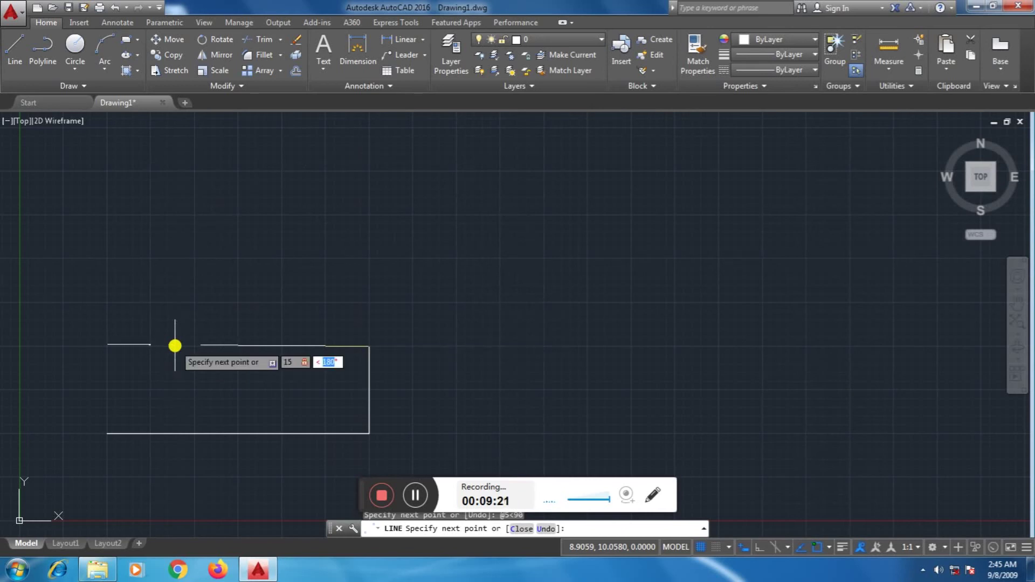
text(8)
key(BackSpace)
text(18)
key(Return)
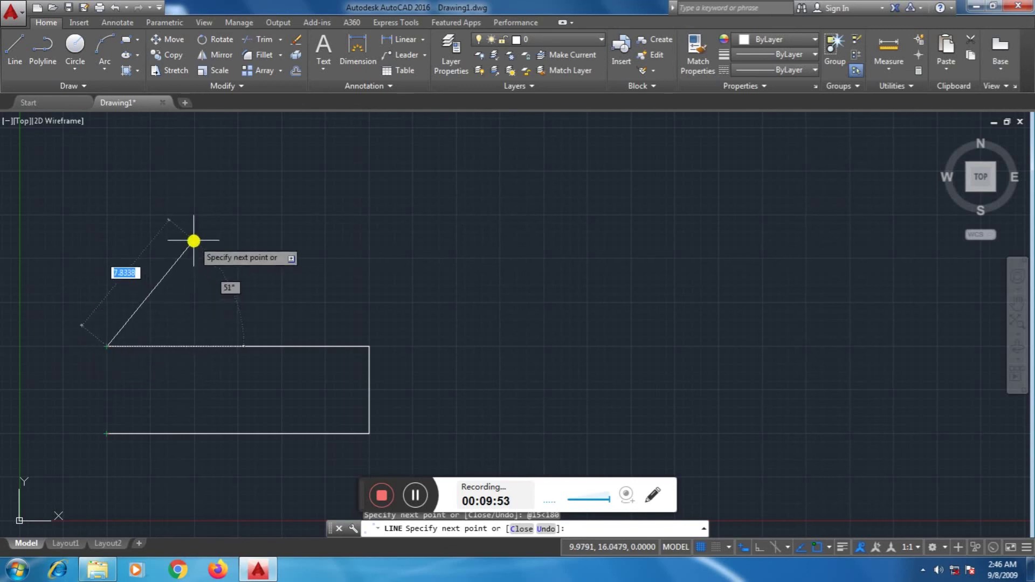
Step: Close the rectangle with a 5-unit left edge at 270° and end LINE
text(5)
key(Tab)
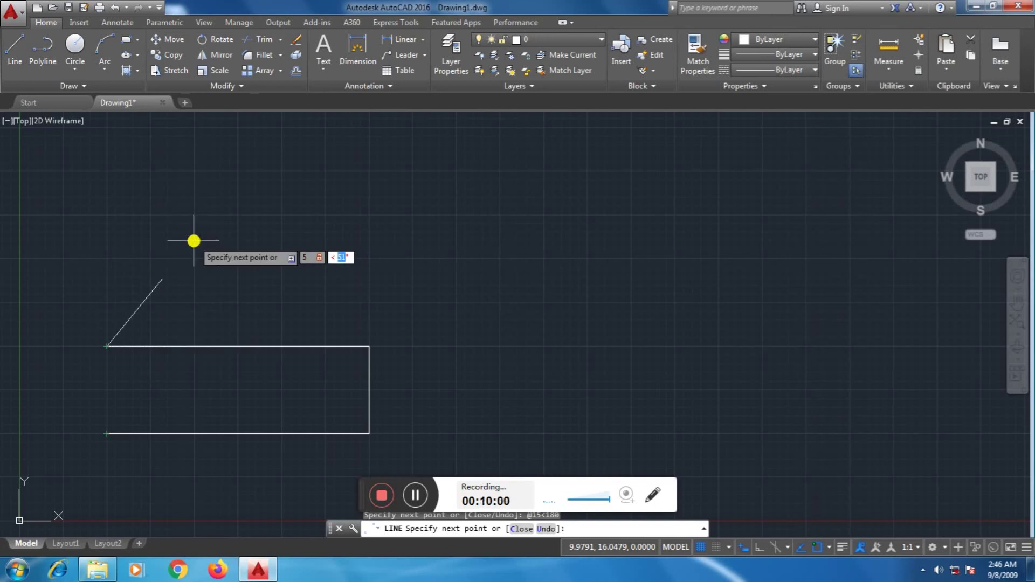
text(270)
key(Return)
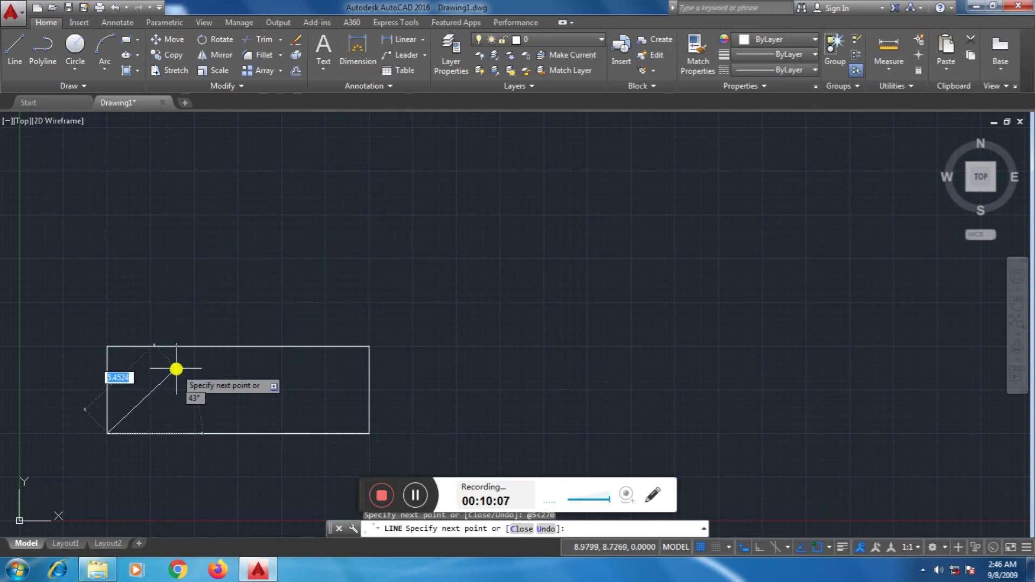
key(Return)
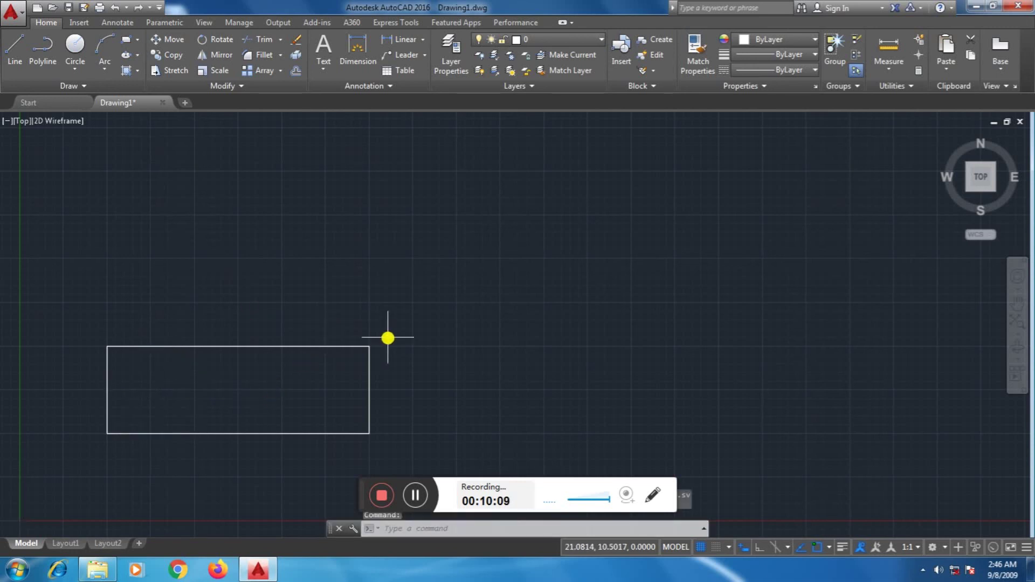
scroll(387, 338, down, 2)
scroll(388, 338, up, 2)
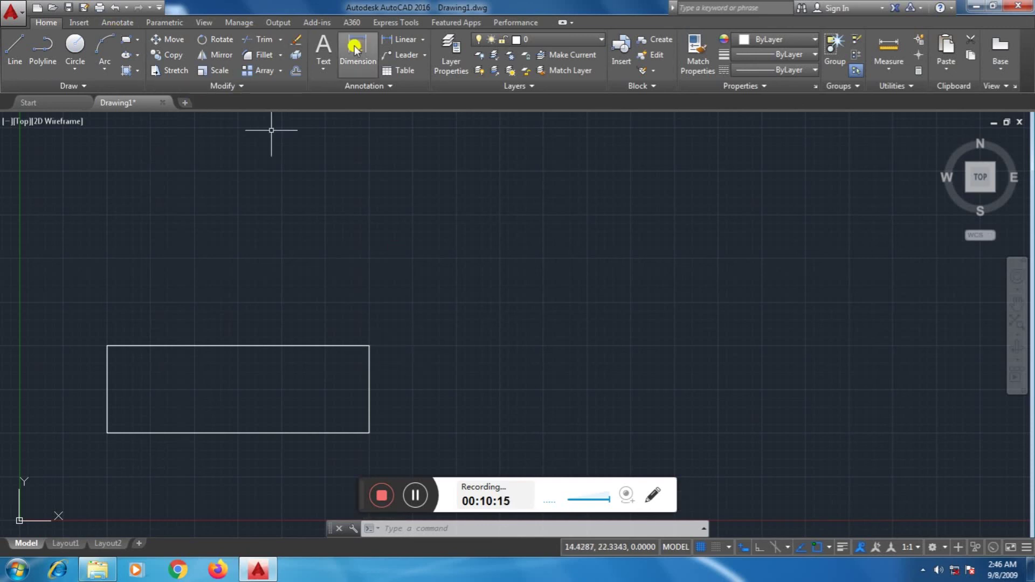
Step: Add a 15.0000 linear dimension across the top edge, placed above the rectangle
click(405, 42)
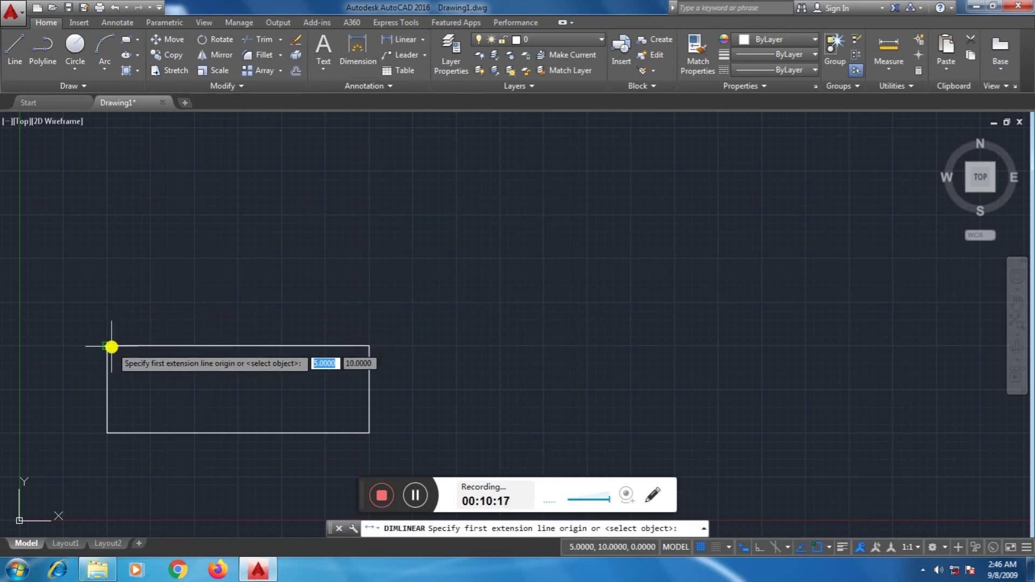
click(108, 346)
click(368, 345)
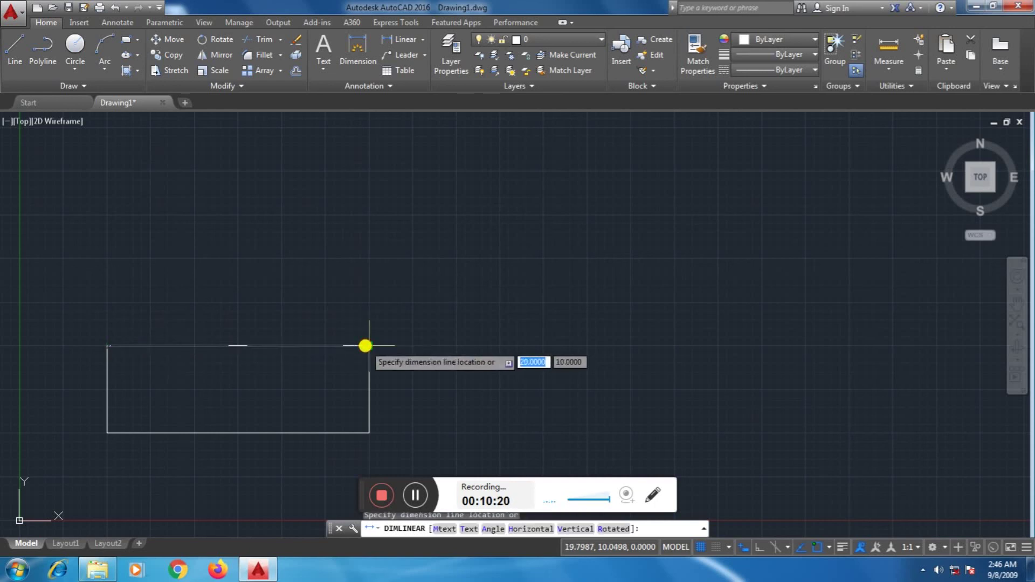
click(331, 248)
Step: Pan and zoom the view to bring the rectangle's right side into view
scroll(439, 280, up, 2)
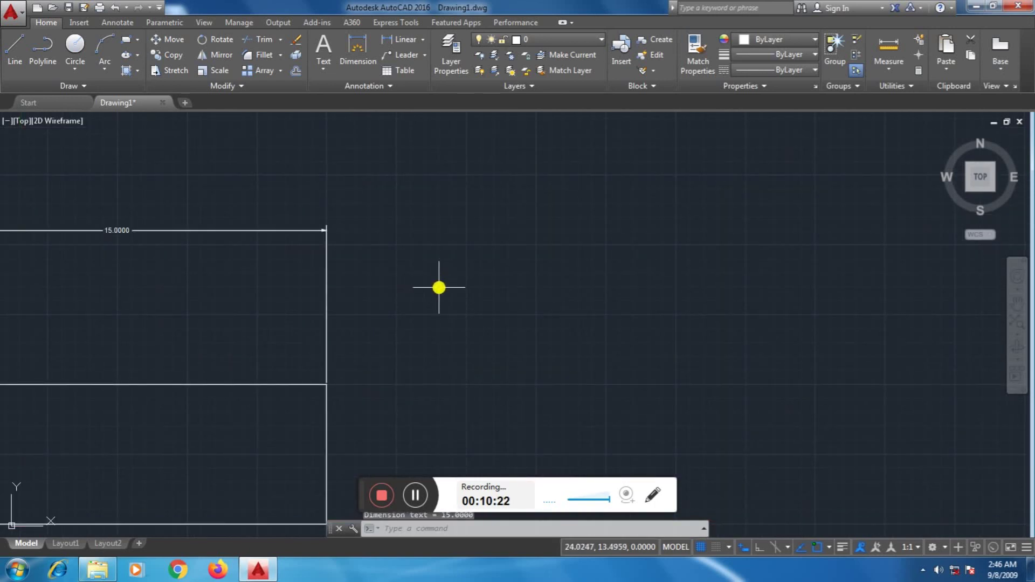
scroll(441, 286, up, 3)
click(394, 290)
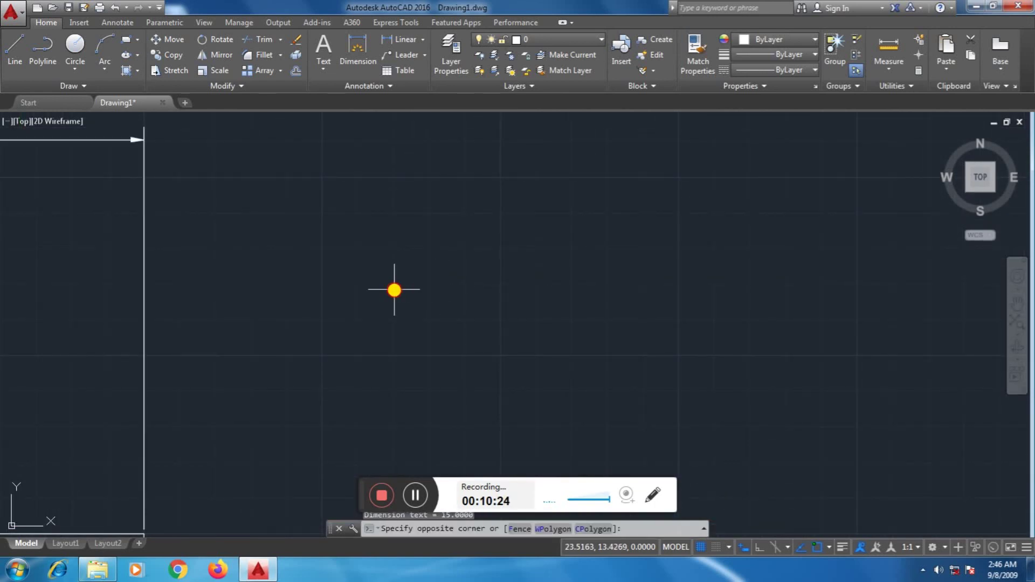
middle_drag(395, 292, 781, 293)
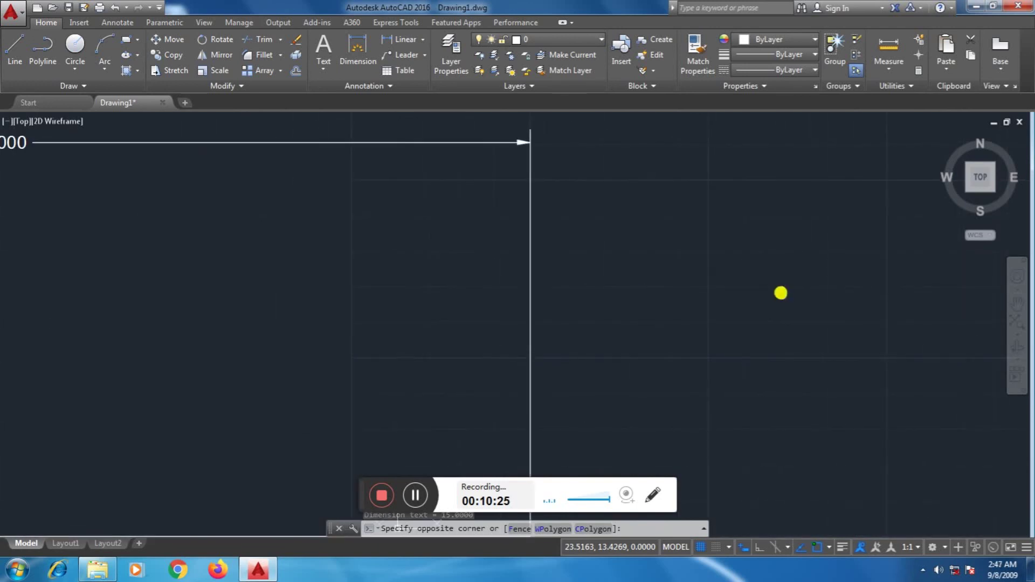
scroll(730, 292, up, 2)
scroll(730, 291, down, 6)
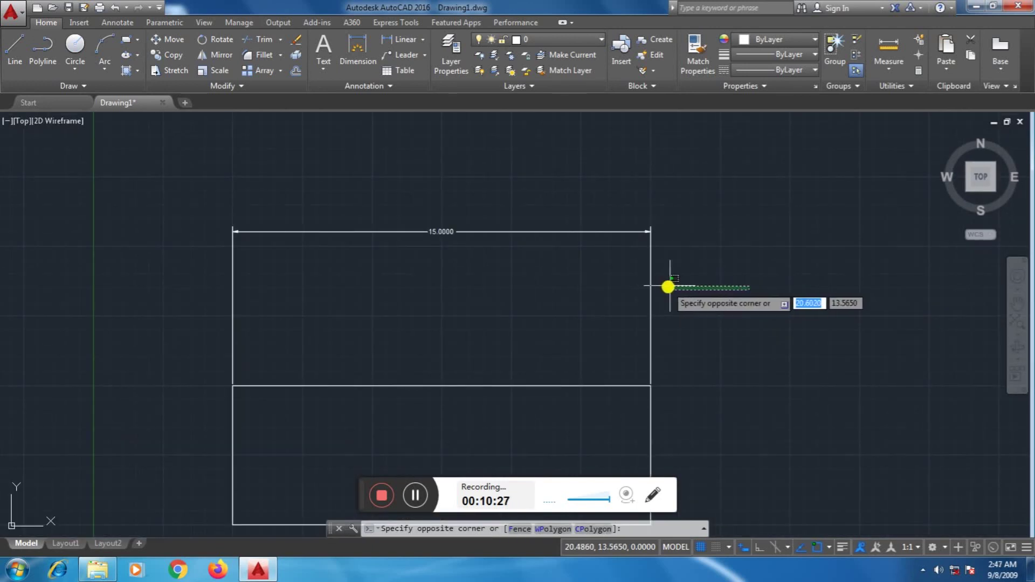
scroll(680, 287, up, 2)
click(691, 289)
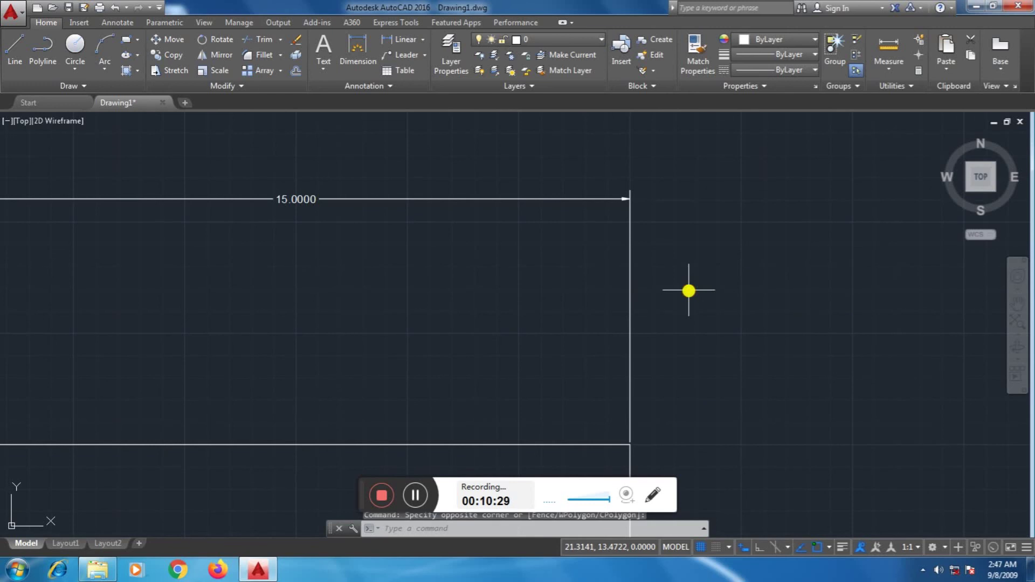
scroll(739, 233, down, 3)
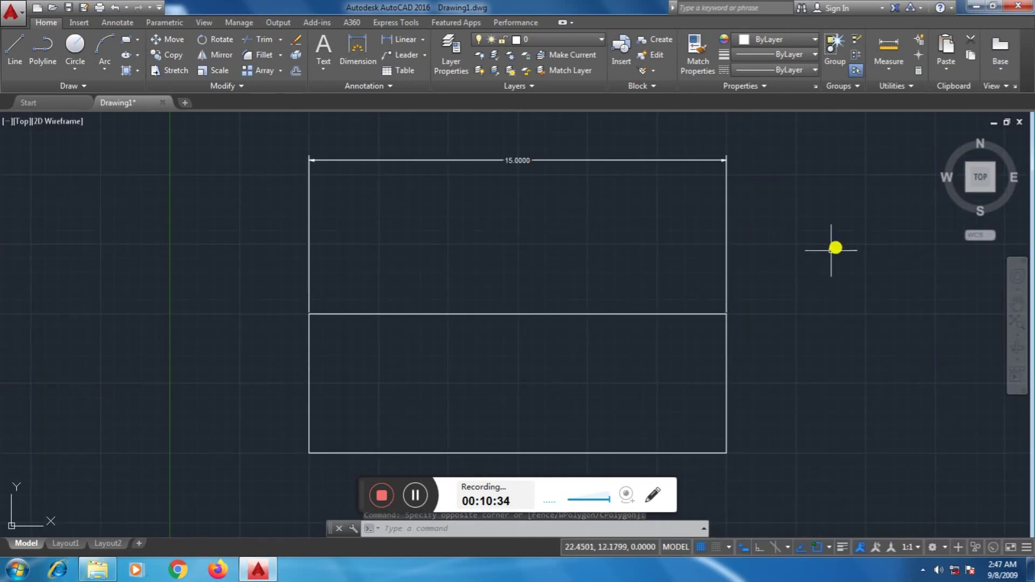
Step: Dimension the right edge, top-right to bottom-right corner, as 5.0000, placed to the right
click(399, 39)
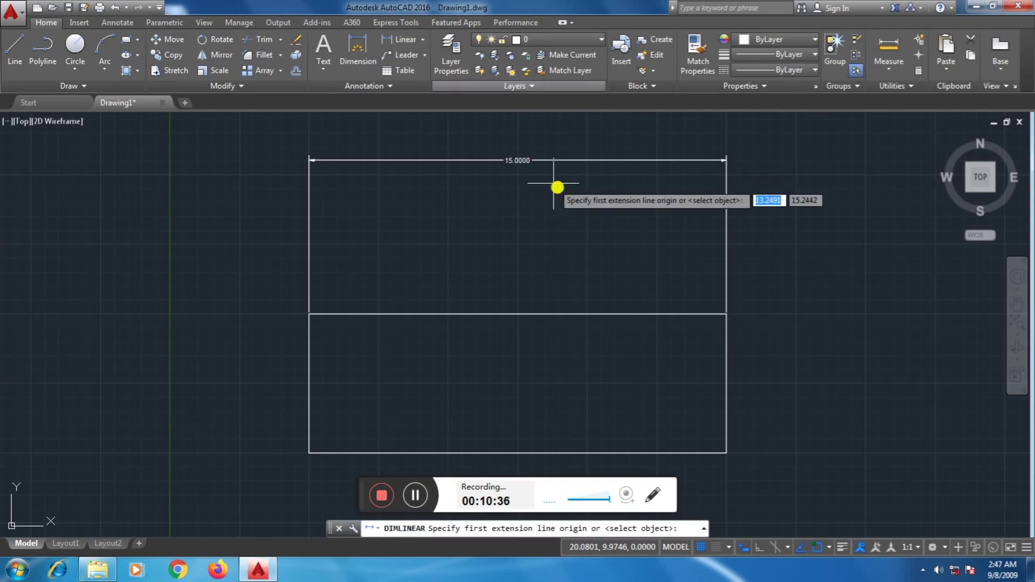
click(727, 315)
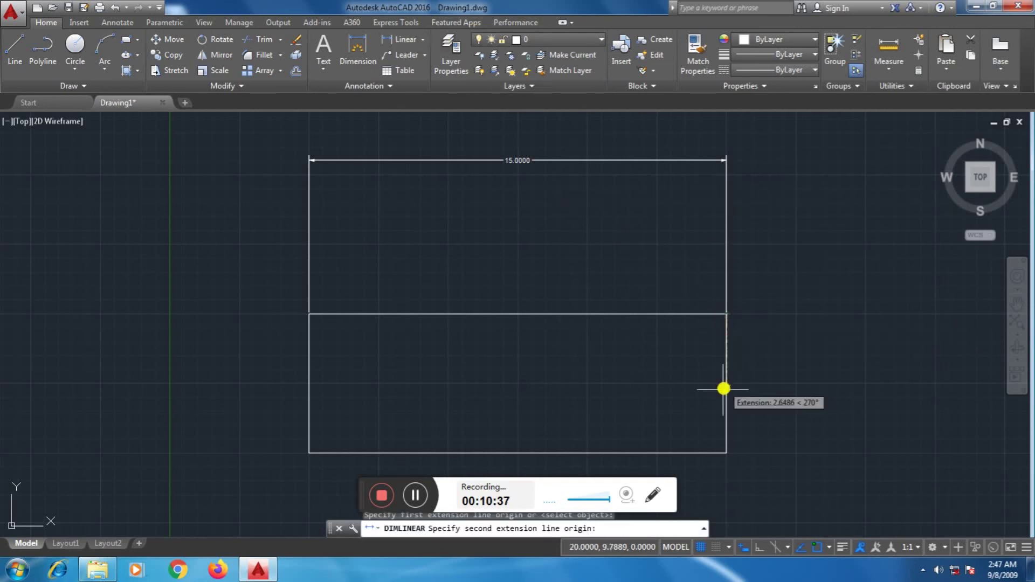
click(727, 453)
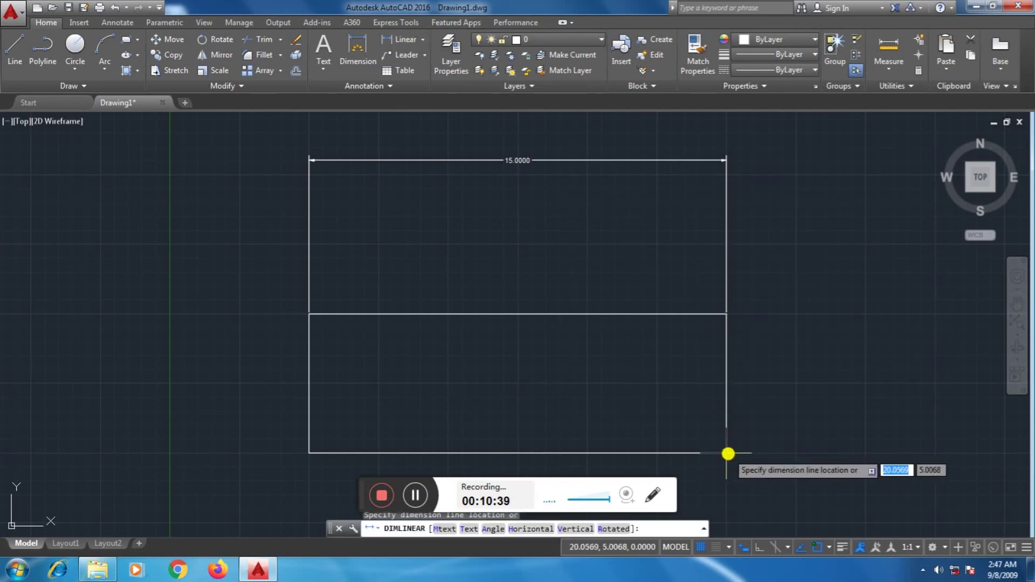
click(819, 448)
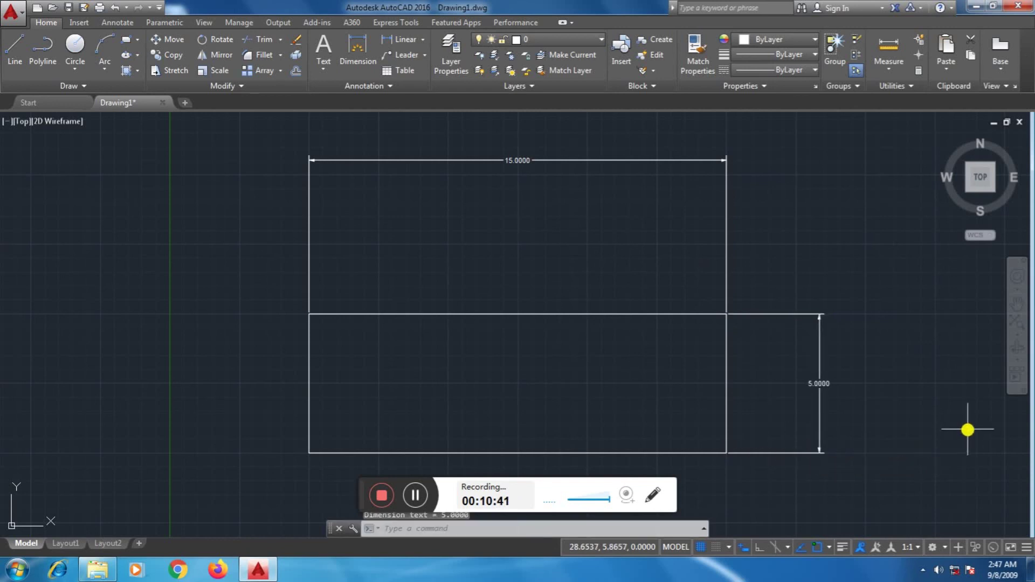